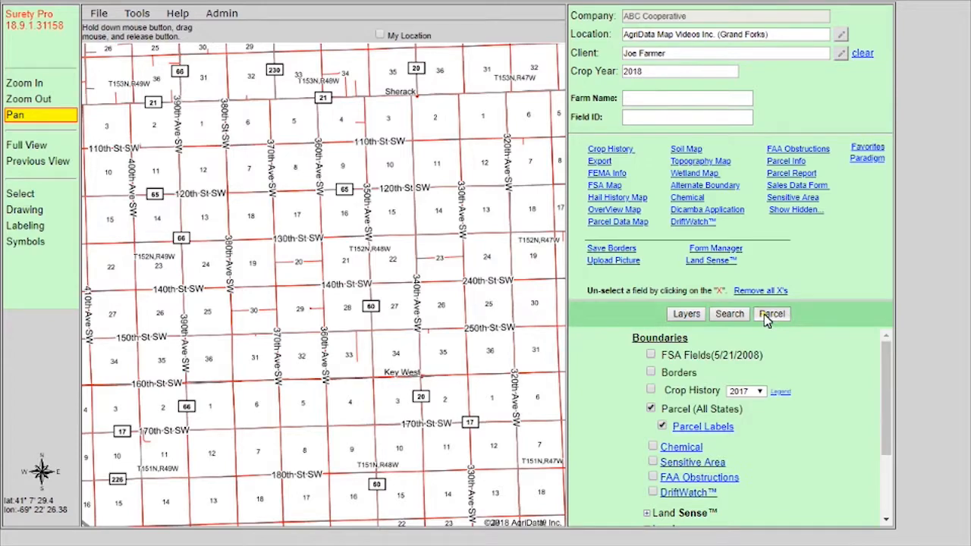
Step: Start a parcel search for Grand Forks County, ND, and check the county's latest parcel update
click(764, 314)
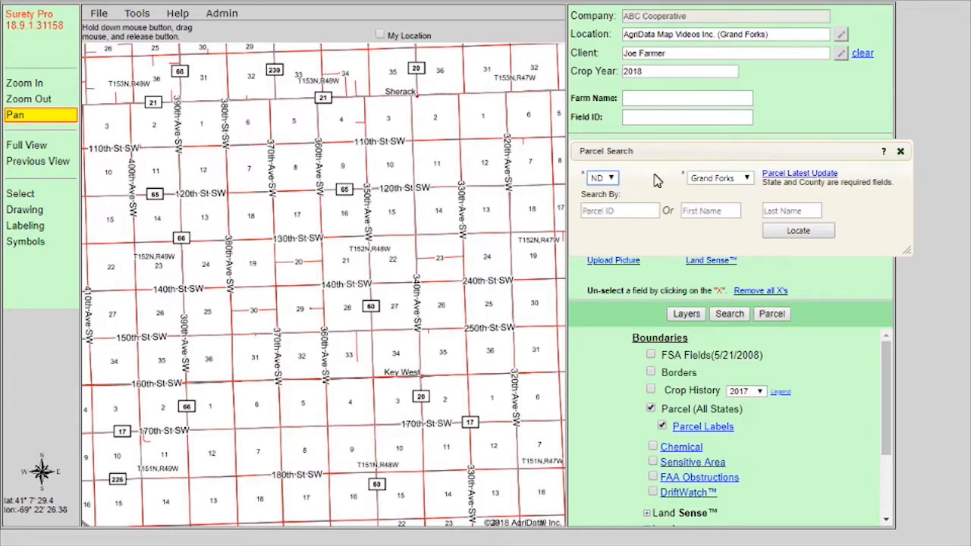
click(609, 180)
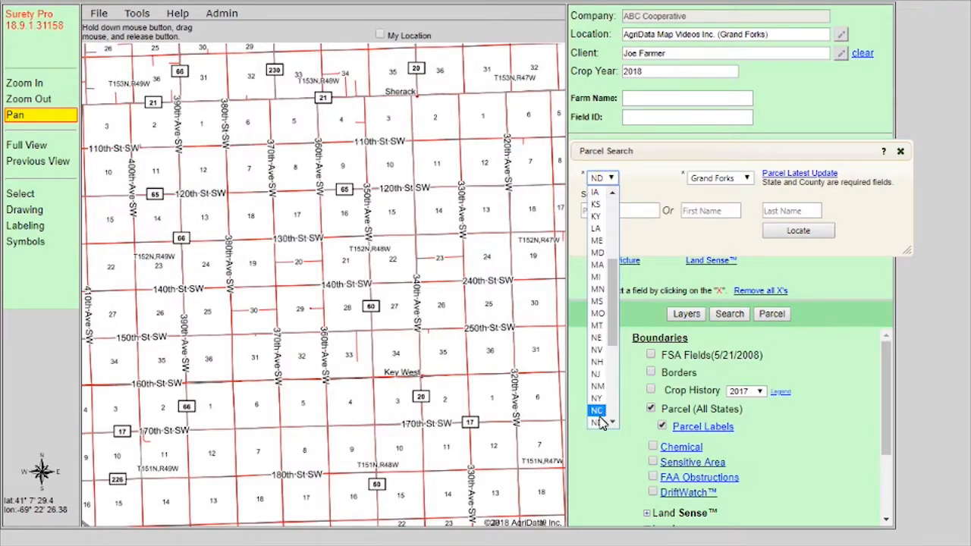
click(597, 425)
click(728, 180)
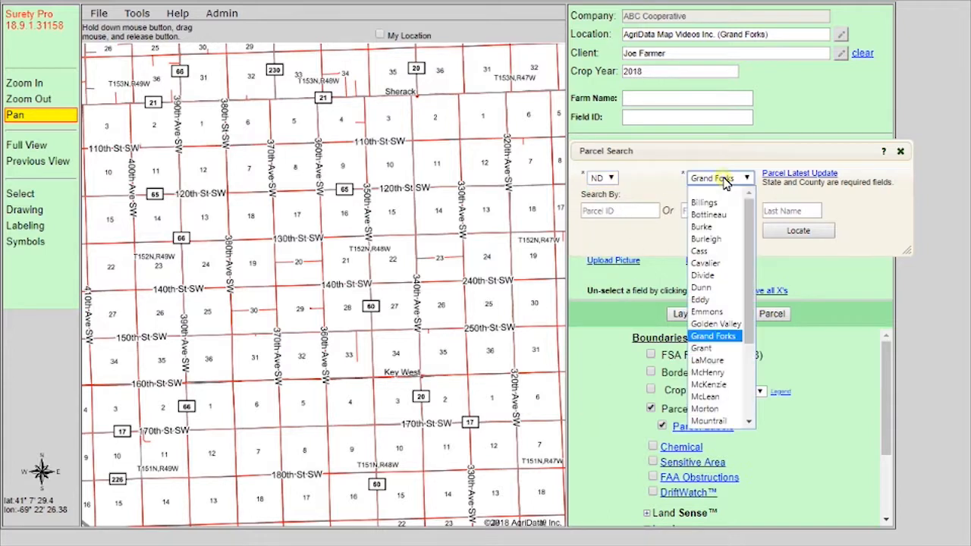
click(711, 339)
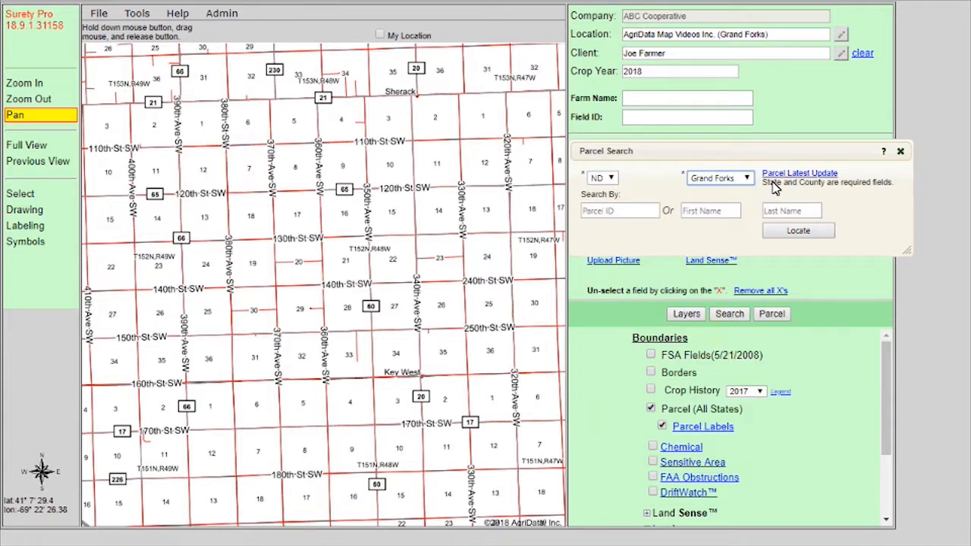
click(816, 177)
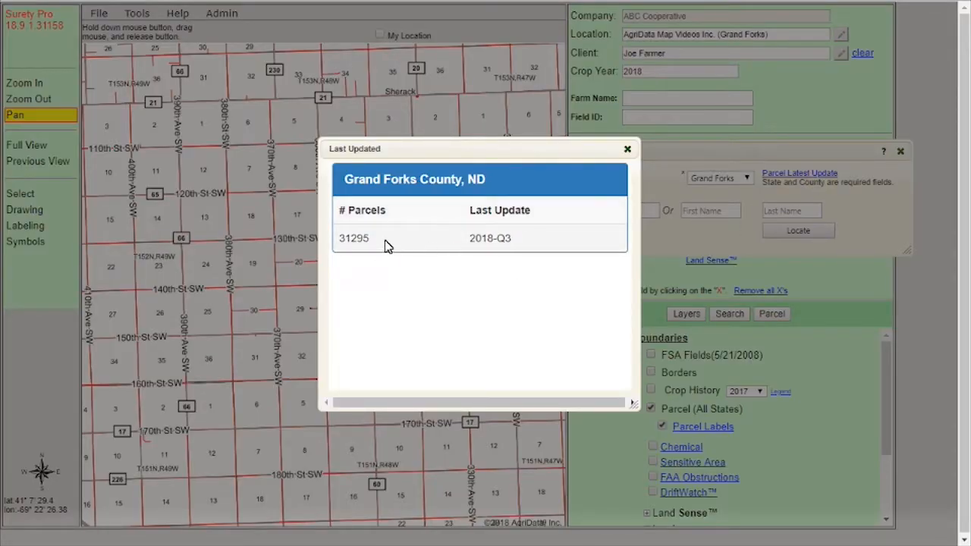
click(628, 150)
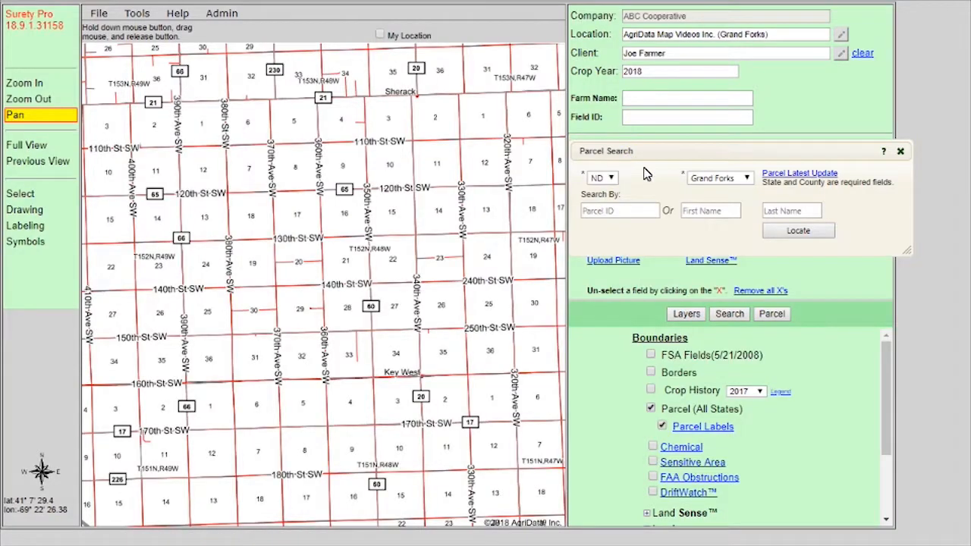
Step: Search the county's parcels by the owner's last name
click(619, 213)
click(778, 215)
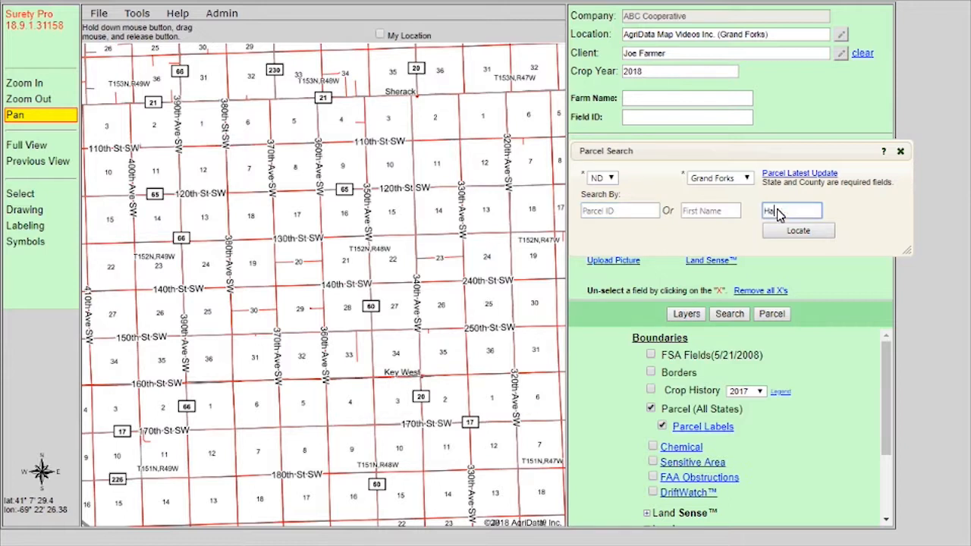
text(Hagert)
click(799, 231)
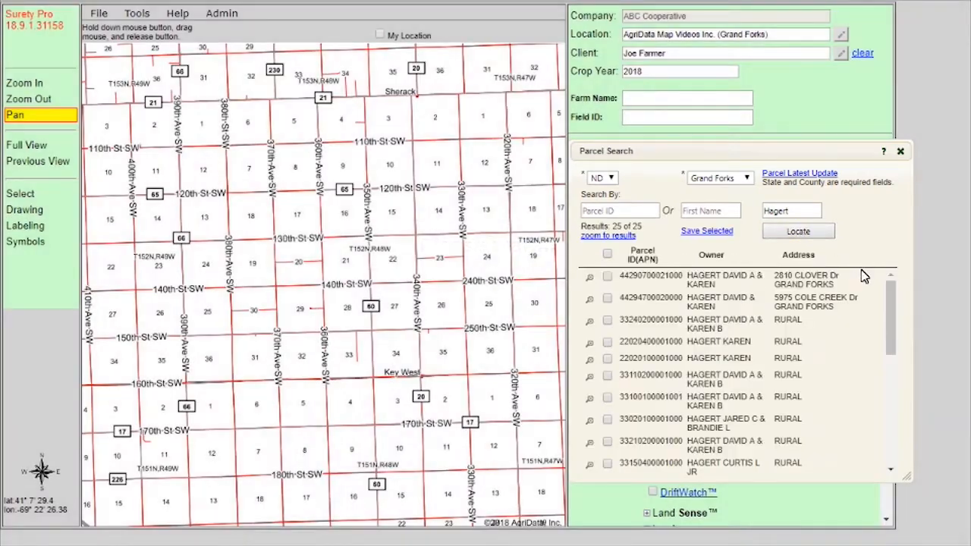
Step: Zoom the map to all the found parcels and look through the results list
mouse_move(890, 300)
mouse_down()
mouse_move(889, 413)
mouse_move(893, 286)
mouse_up()
click(608, 237)
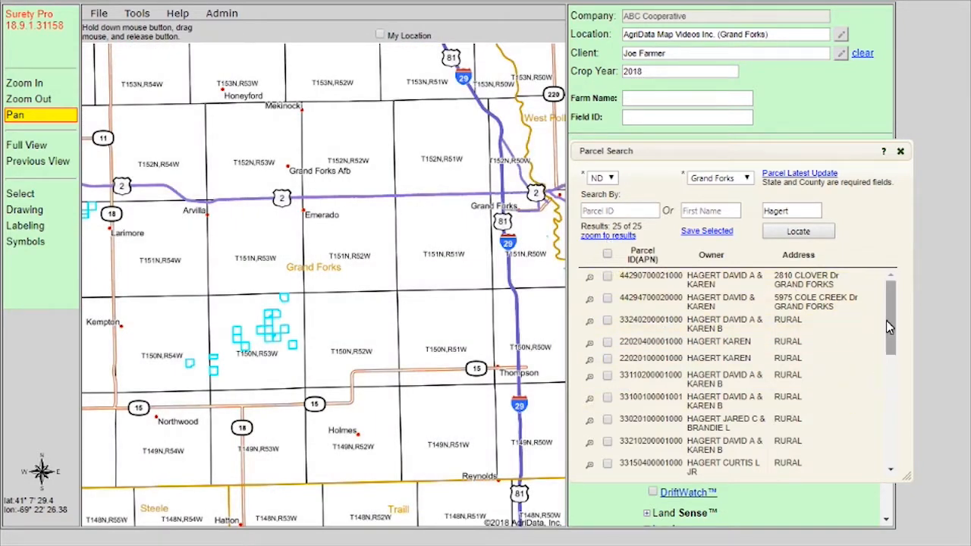
drag(889, 326, 891, 440)
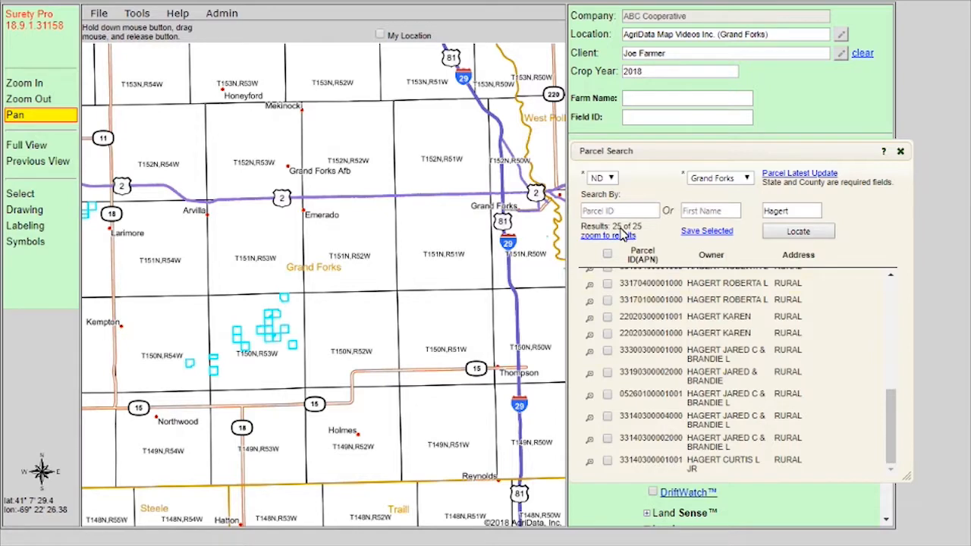
drag(891, 443, 895, 330)
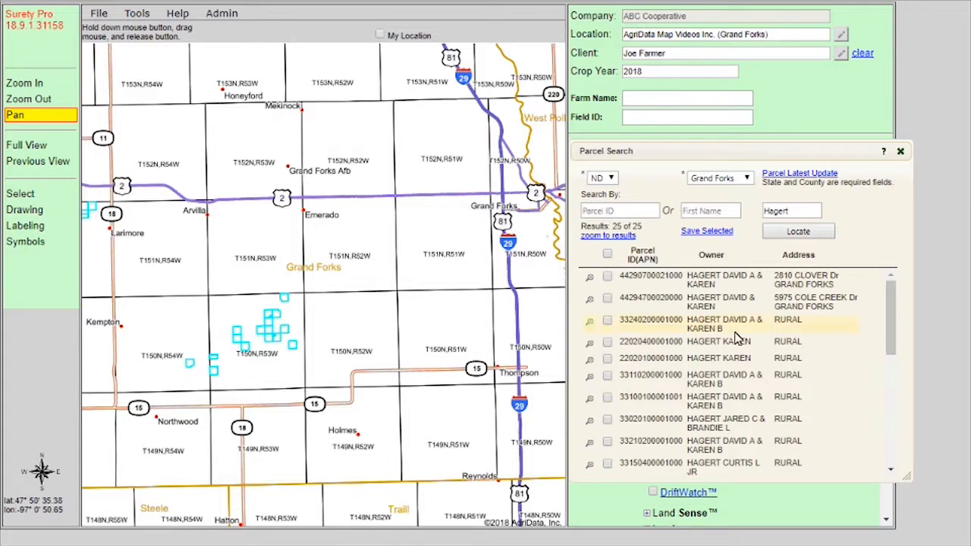
mouse_move(892, 313)
mouse_down()
mouse_move(895, 334)
mouse_move(890, 307)
mouse_up()
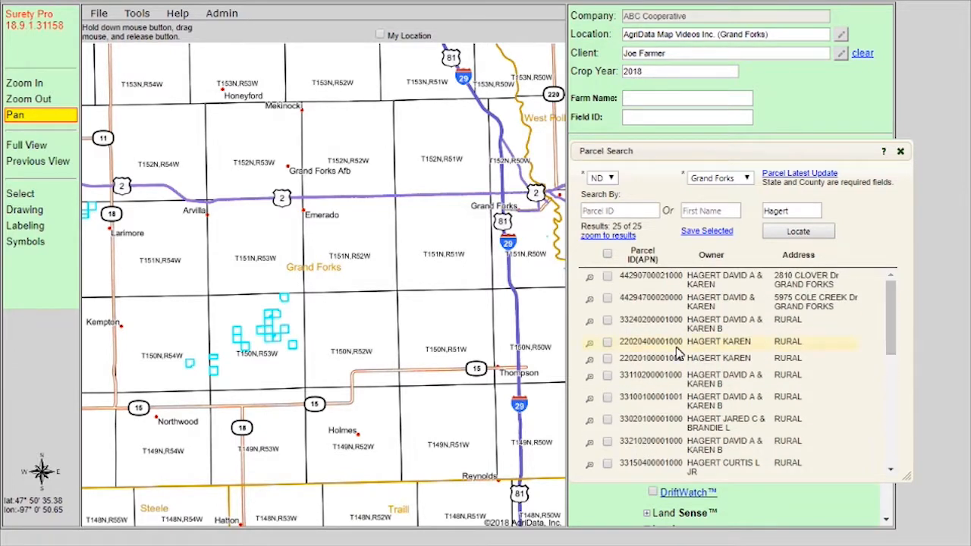
Step: Select the fourth and fifth parcels in the search results and zoom the map to them
click(607, 343)
click(607, 358)
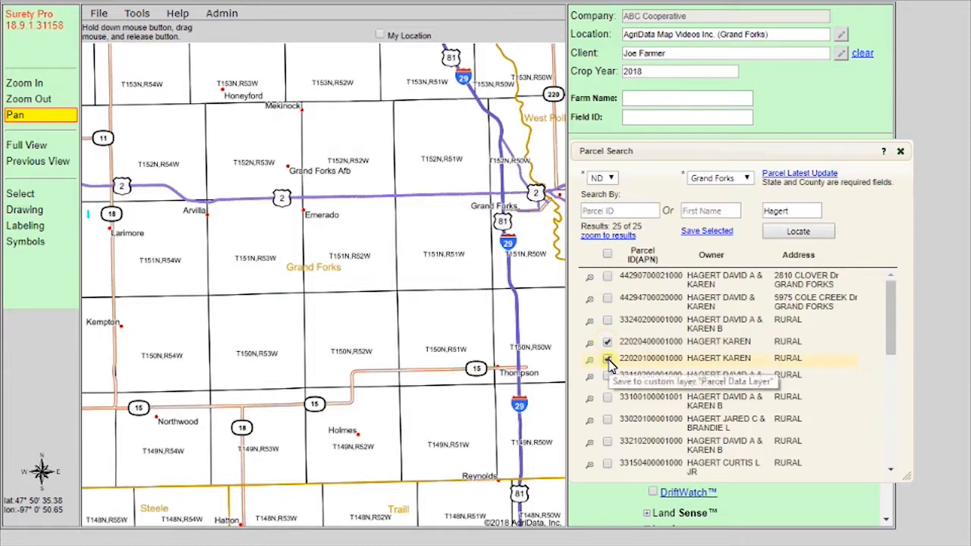
click(607, 236)
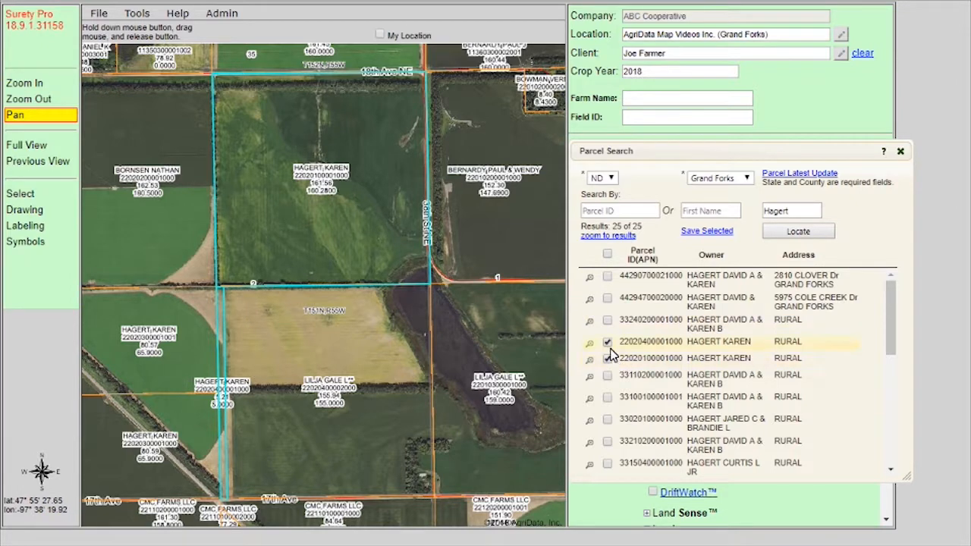
Step: Review the full parcel information of the first selected parcel, including acreage, mailing address and owner, and close it
click(679, 342)
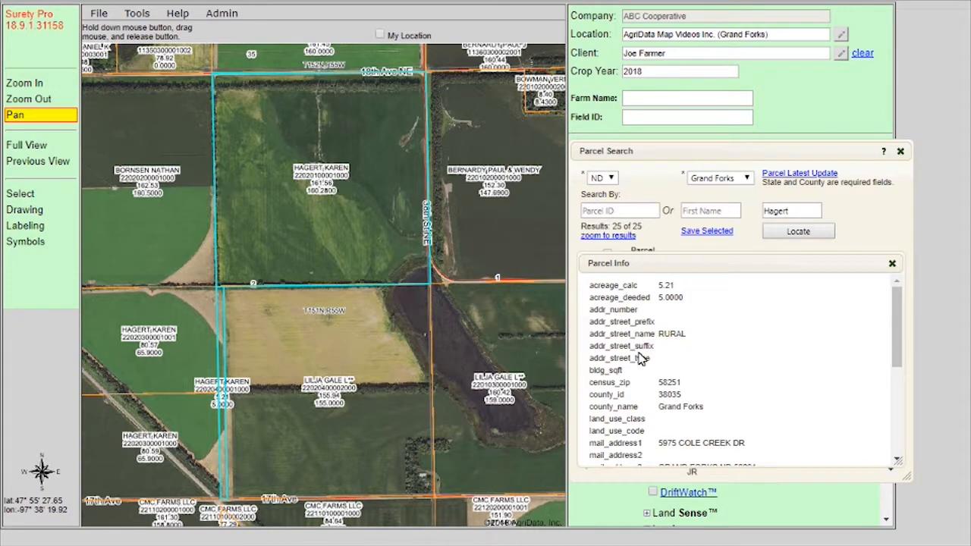
scroll(652, 401, down, 2)
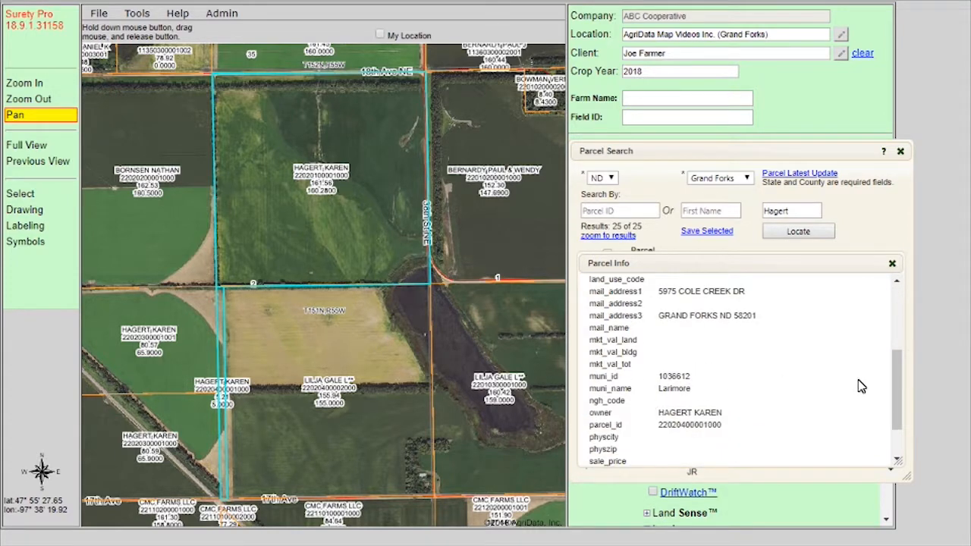
drag(896, 379, 889, 303)
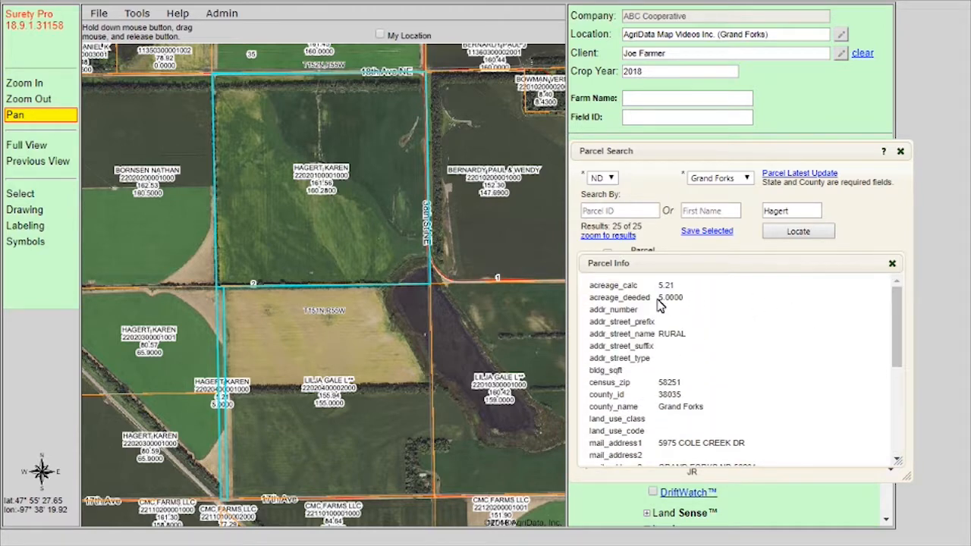
drag(895, 327, 898, 403)
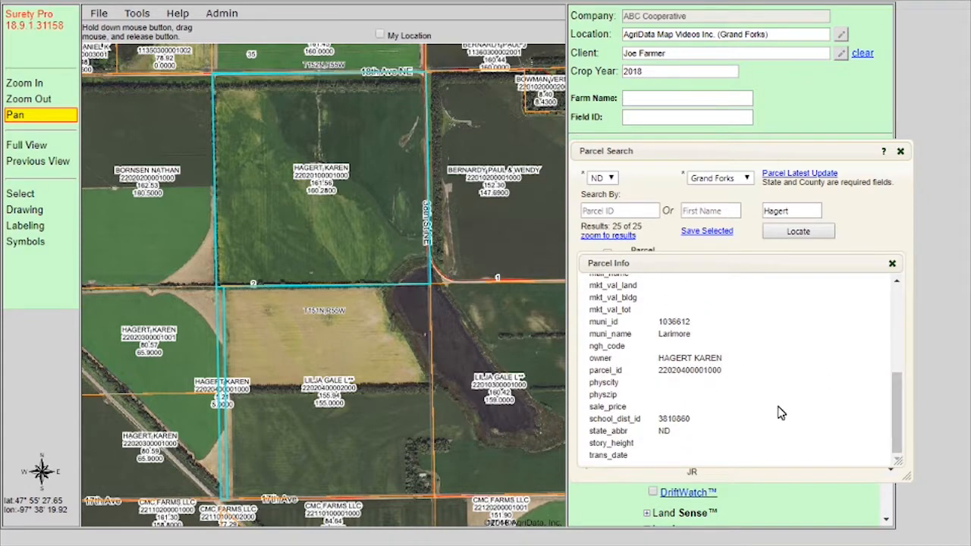
click(891, 263)
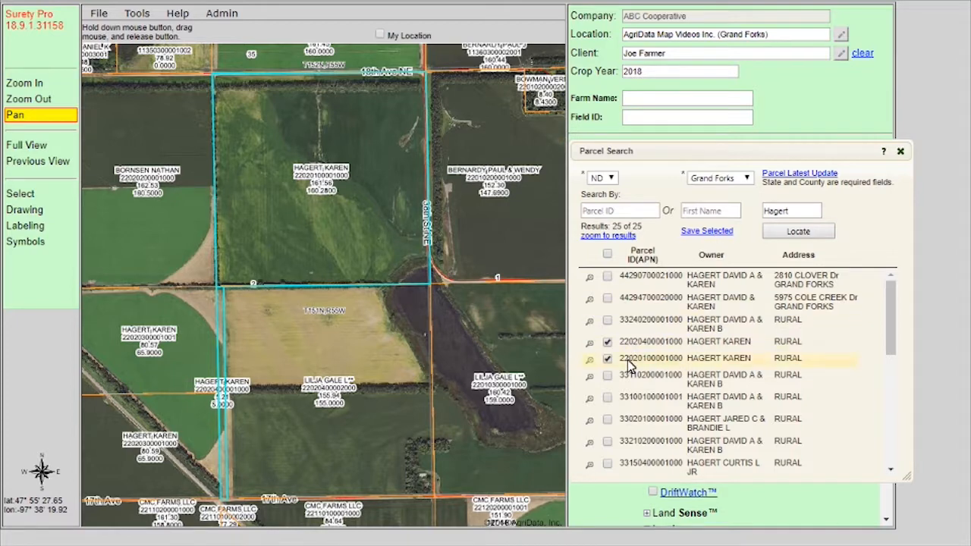
Step: Save the two selected parcels to the Parcel Info layer and close the parcel search
click(707, 232)
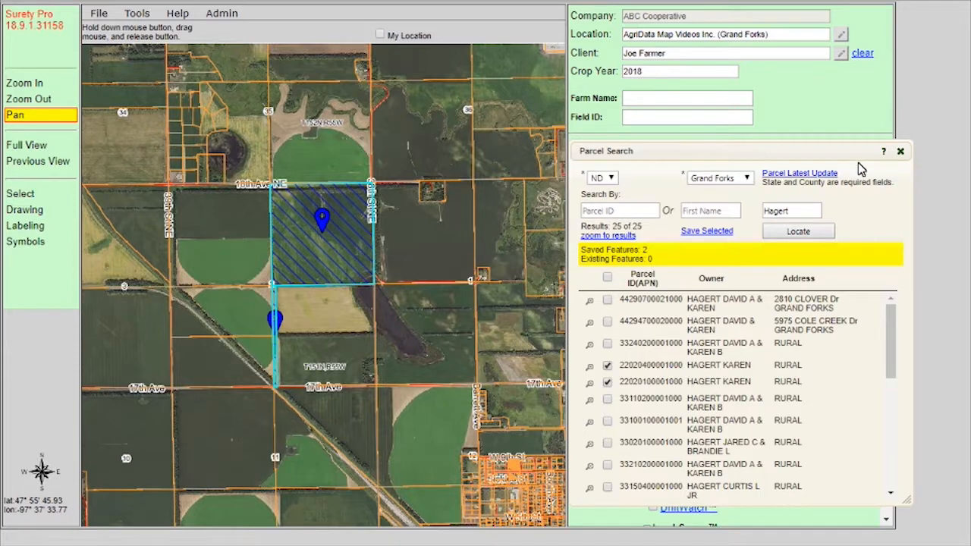
click(899, 151)
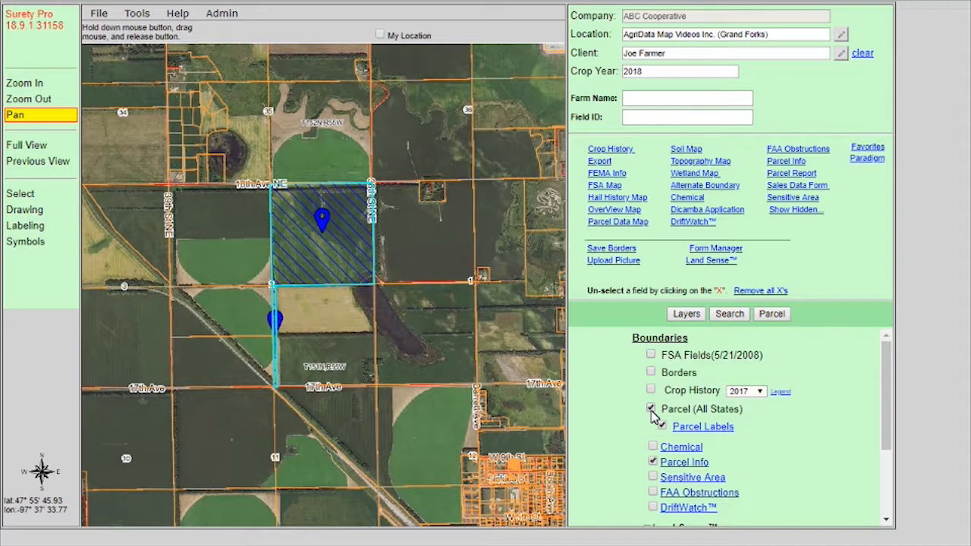
click(652, 461)
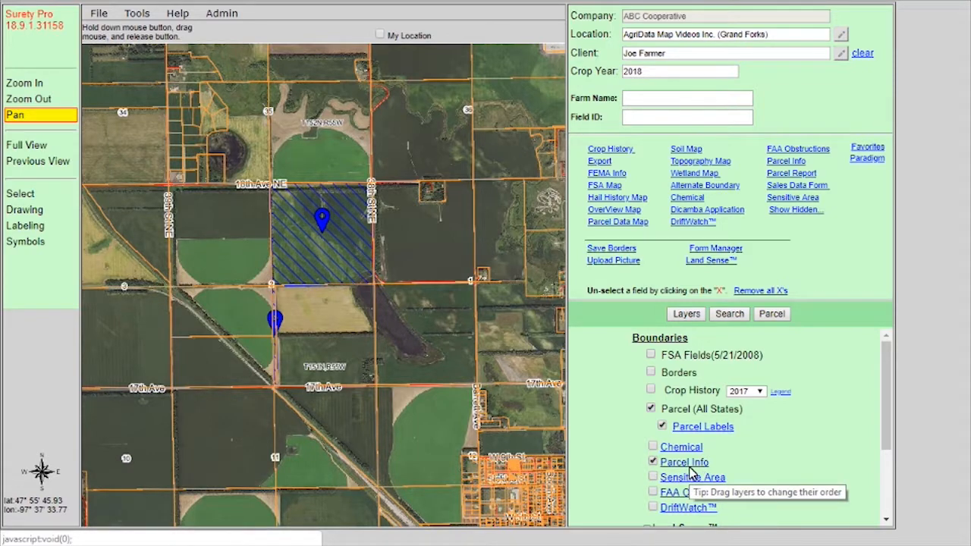
Step: Style the Parcel Info layer with no default fill color, an outline width of 3, and pins hidden
click(689, 466)
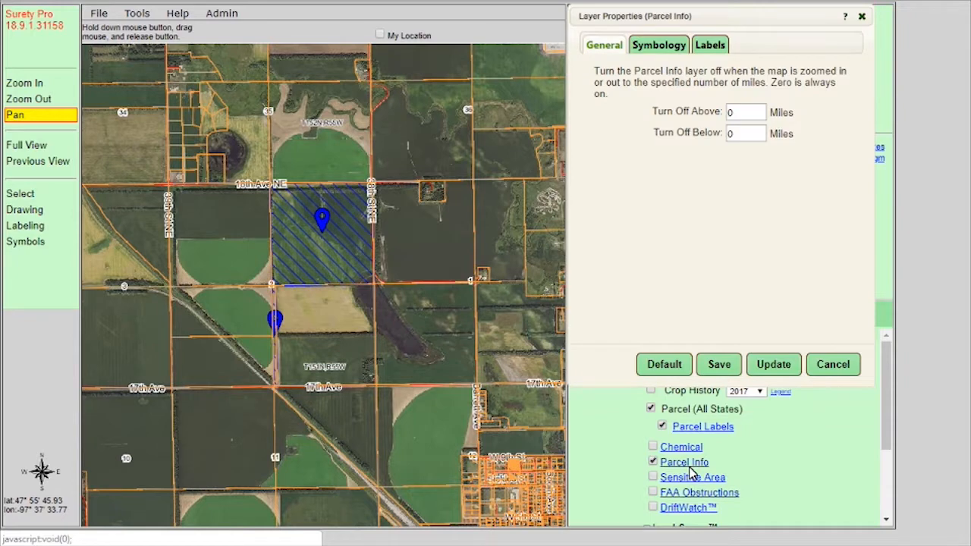
click(675, 44)
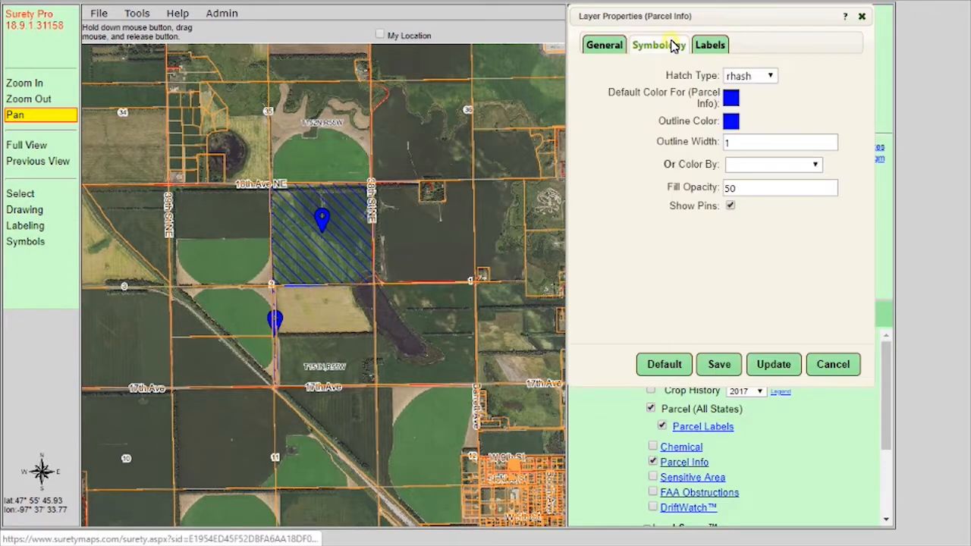
click(729, 107)
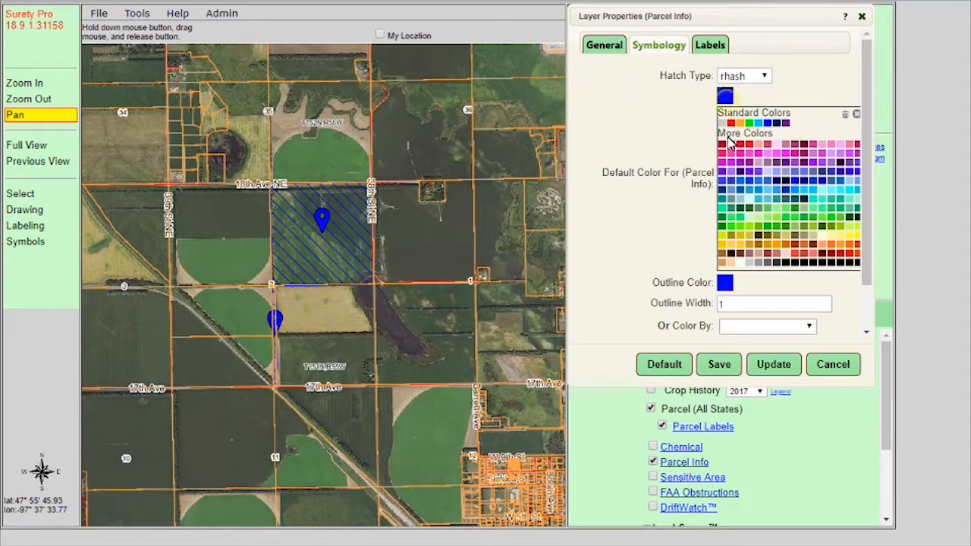
click(847, 114)
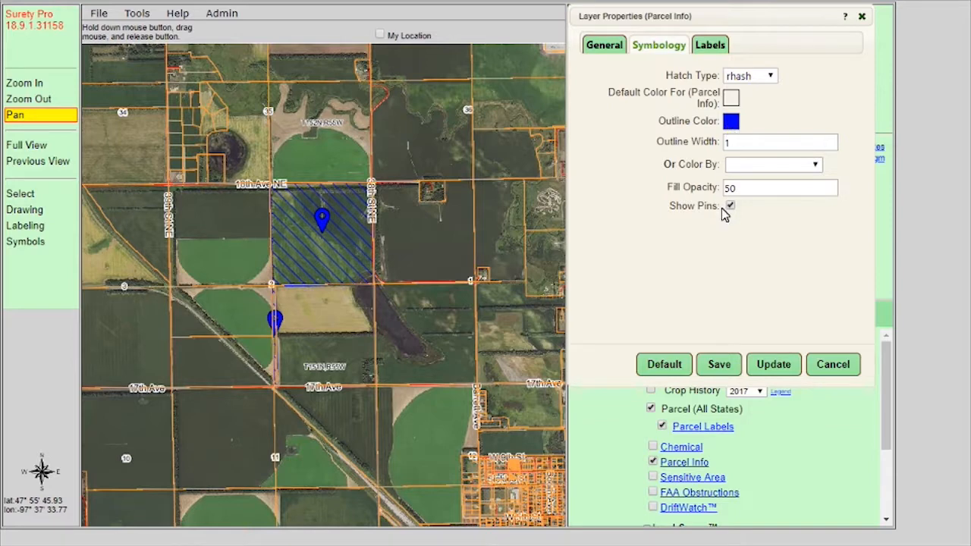
double_click(740, 142)
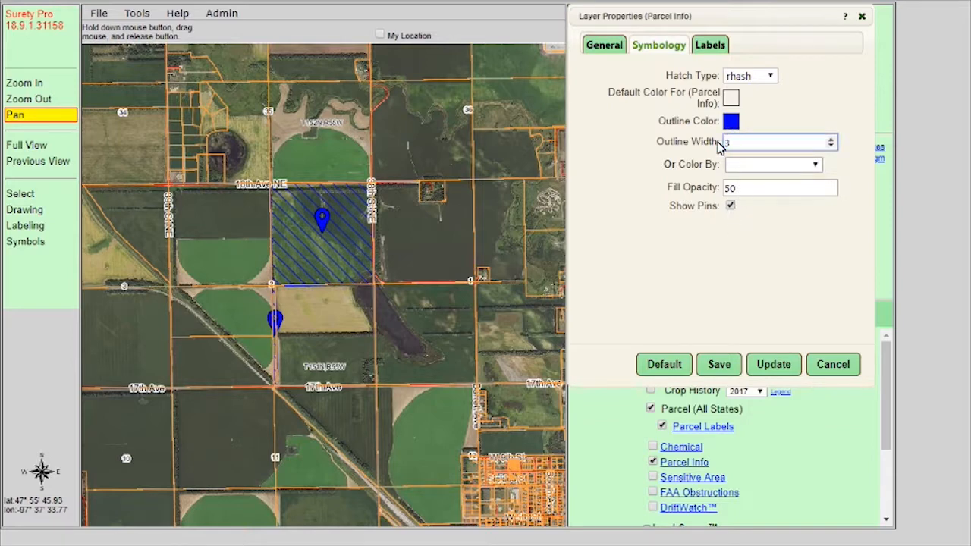
click(765, 365)
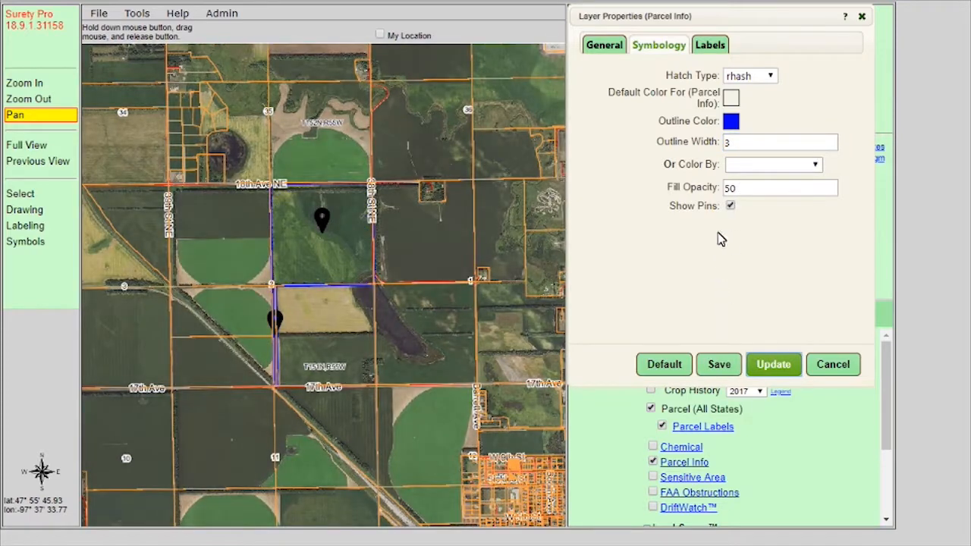
click(730, 206)
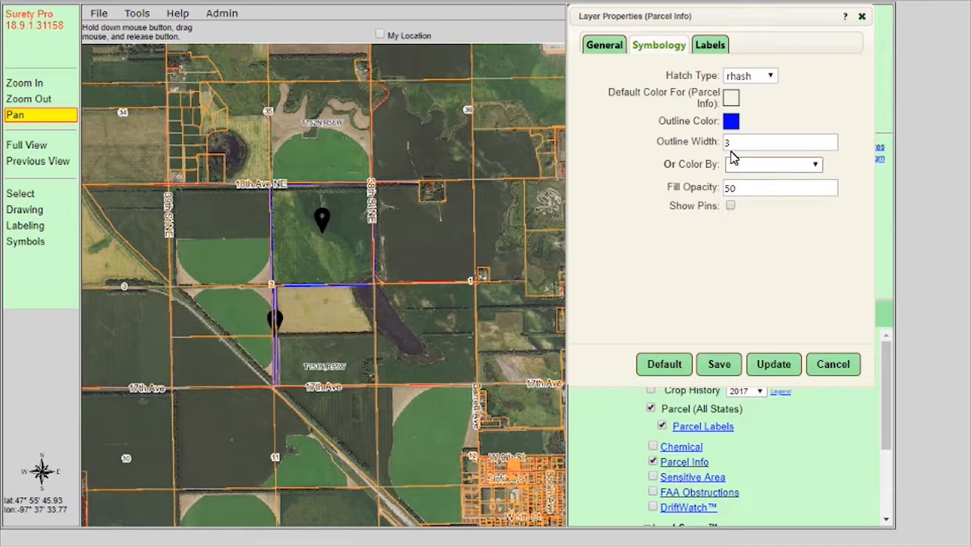
Step: Add acreage_calc and owner as labels for the Parcel Info layer
click(716, 47)
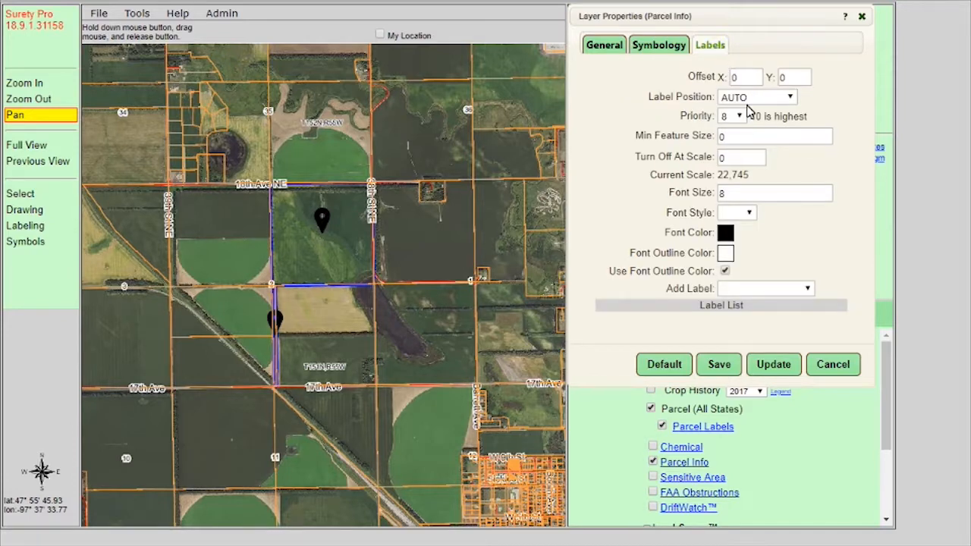
click(762, 291)
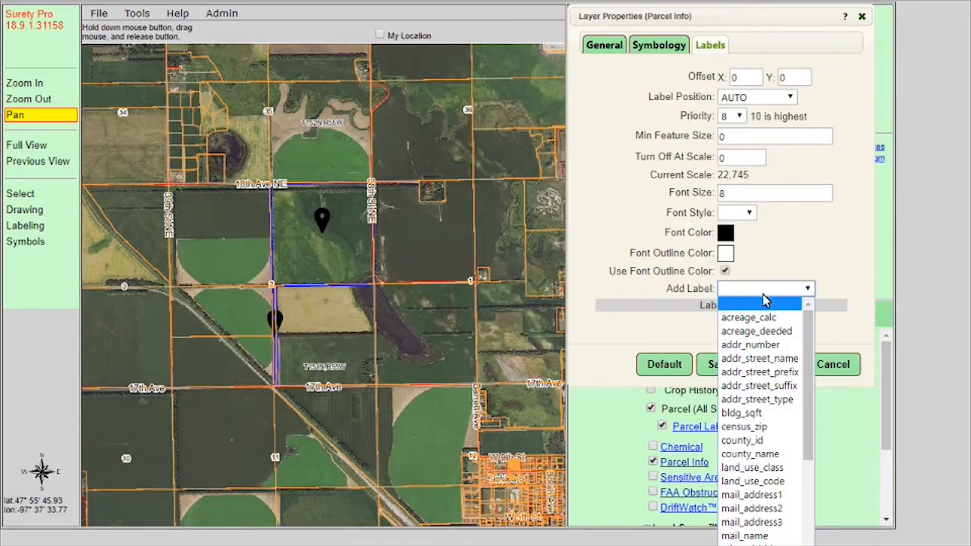
click(764, 319)
click(772, 292)
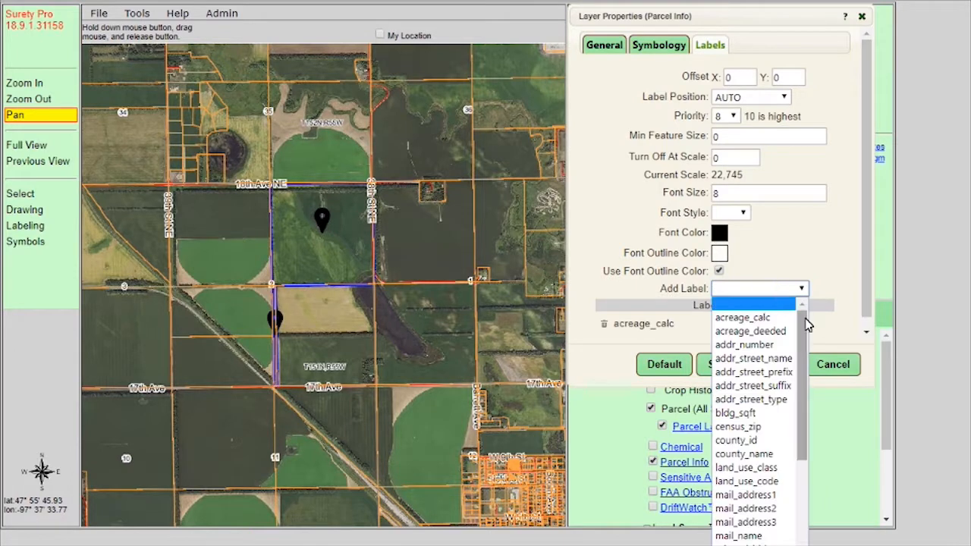
scroll(801, 374, down, 4)
click(795, 430)
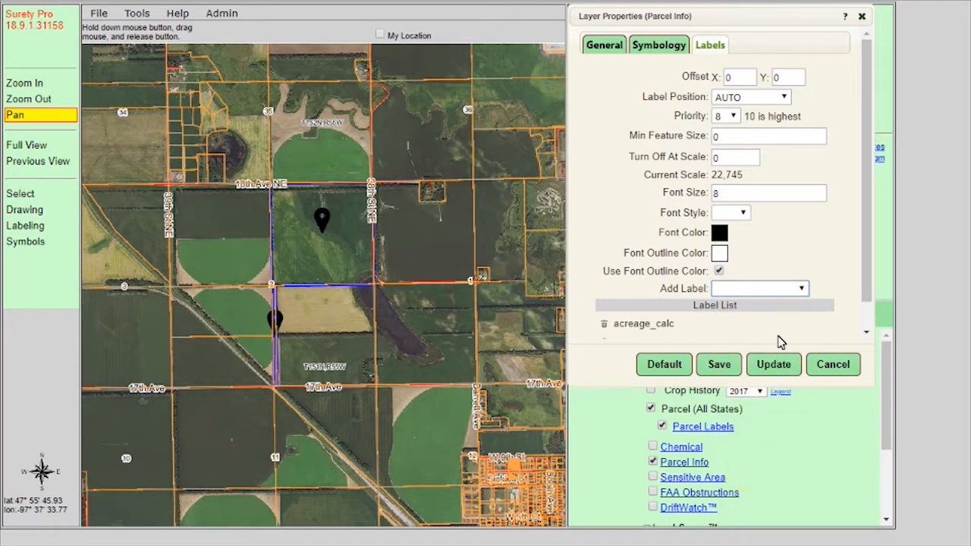
Step: Reorder the label list so owner comes before acreage_calc, and update the map with the layer settings
scroll(863, 302, down, 1)
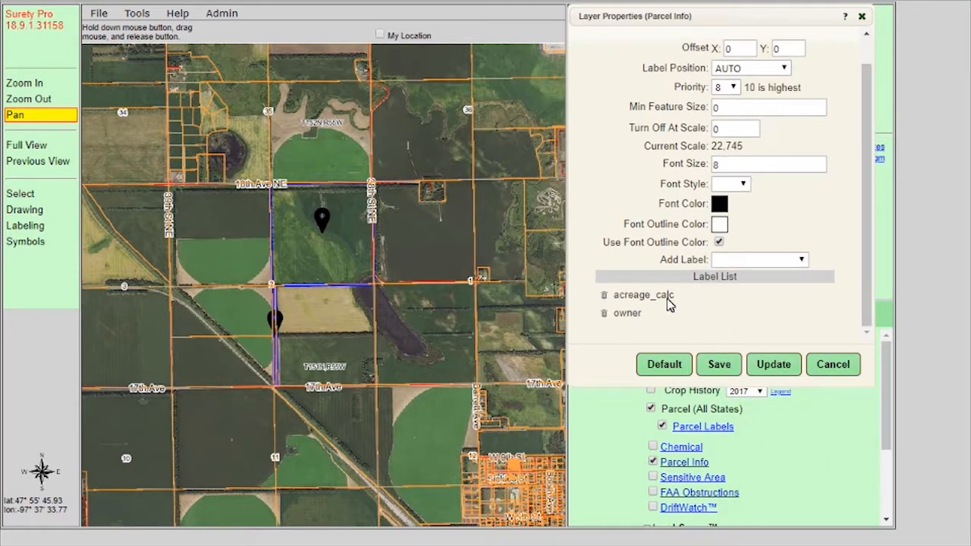
mouse_move(644, 298)
mouse_down()
mouse_move(644, 327)
mouse_move(644, 312)
mouse_up()
click(759, 369)
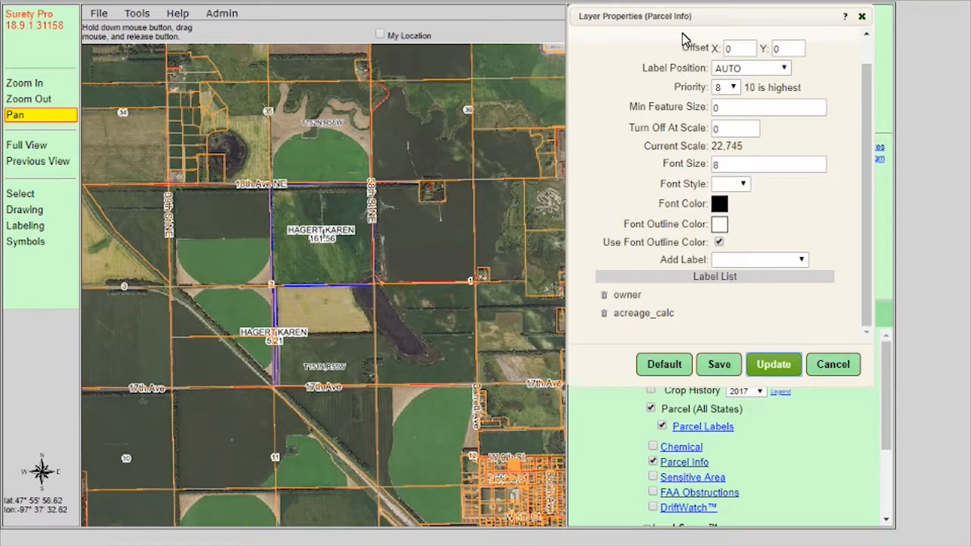
Step: Save the Parcel Info layer properties and turn off the Parcel (All States) layer
click(717, 364)
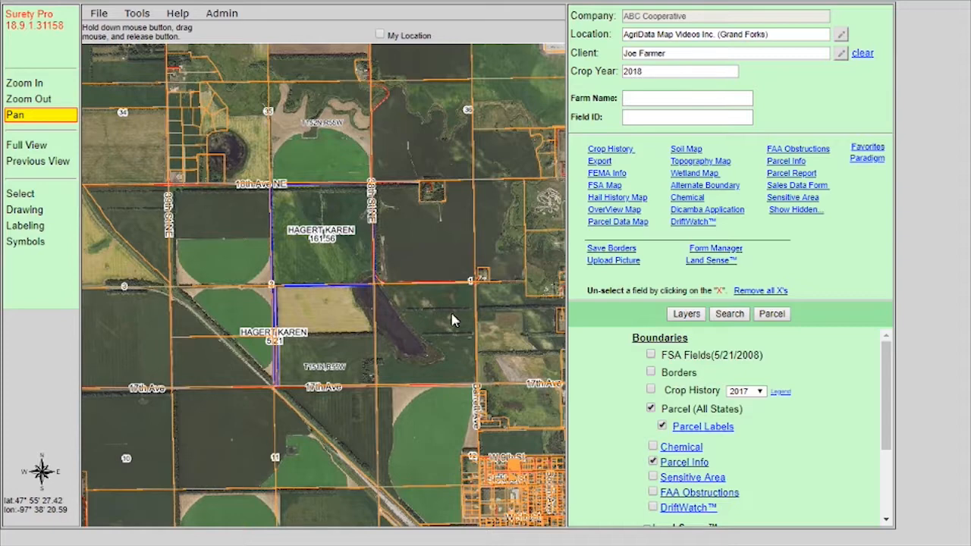
click(651, 409)
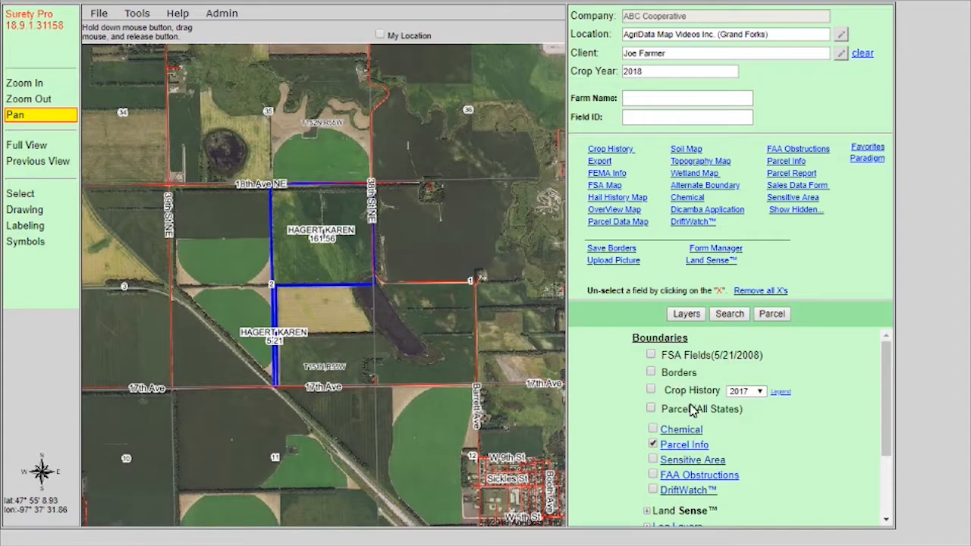
Step: Select the 161.56-acre parcel on the map, generate an FSA Map for it, and unselect the parcel
click(59, 196)
click(303, 254)
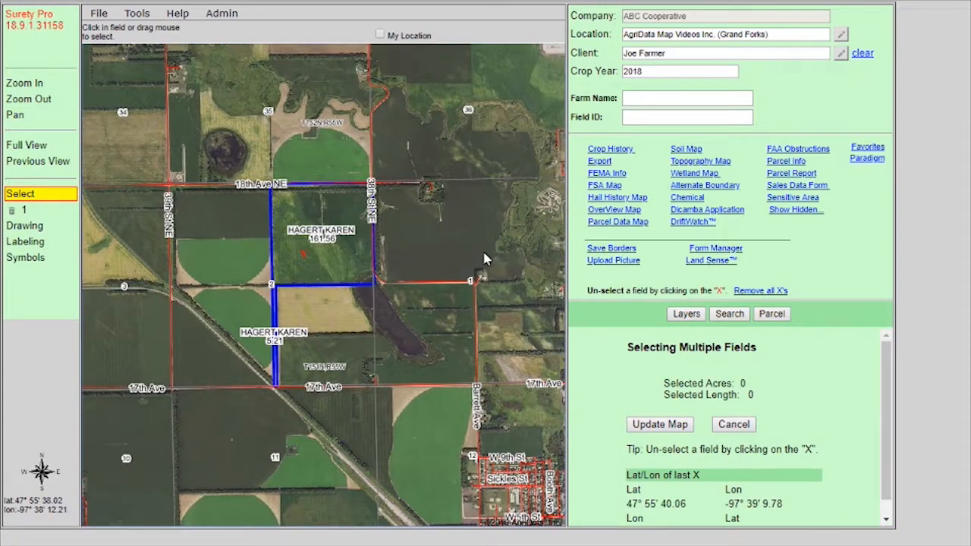
click(607, 187)
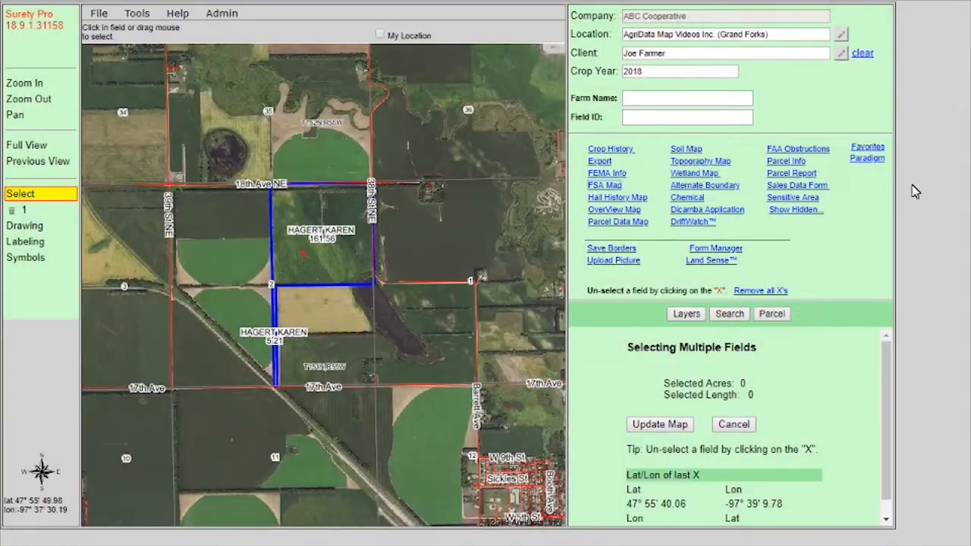
click(304, 256)
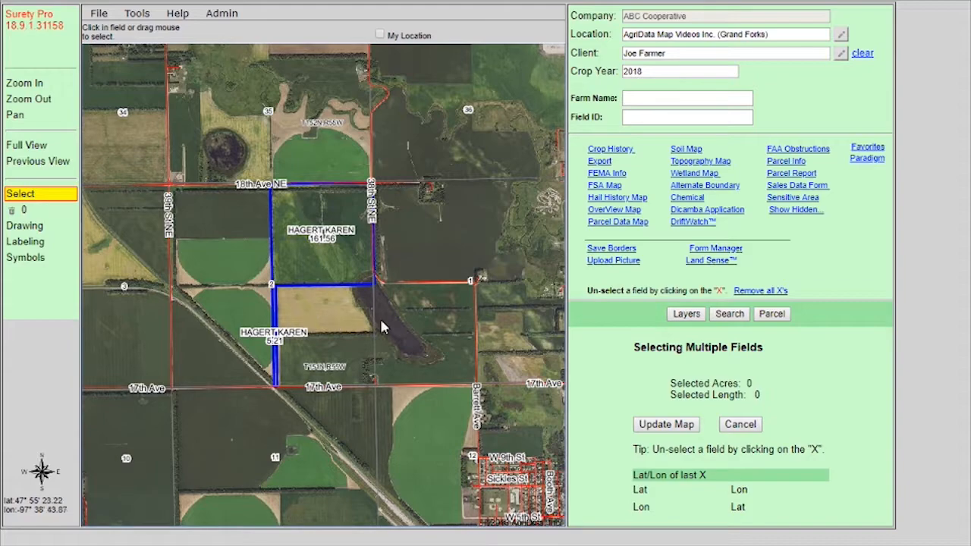
Step: Open the Form Manager, widen its window, and list only the Parcel Info forms
click(706, 249)
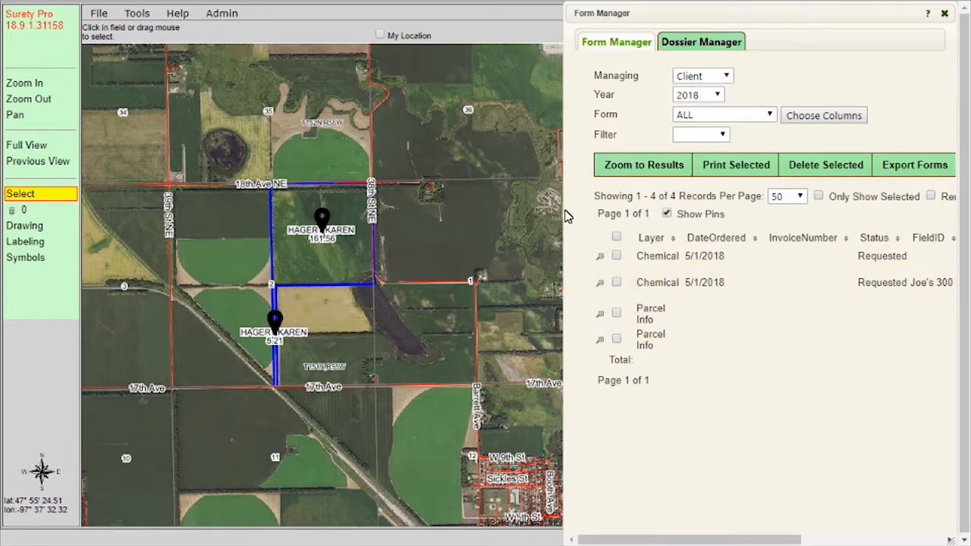
drag(565, 216, 419, 237)
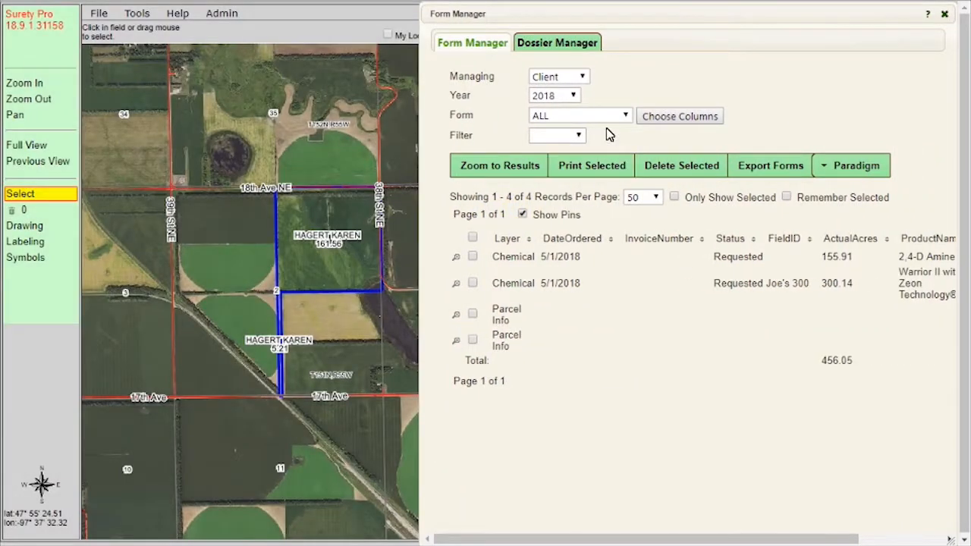
click(567, 120)
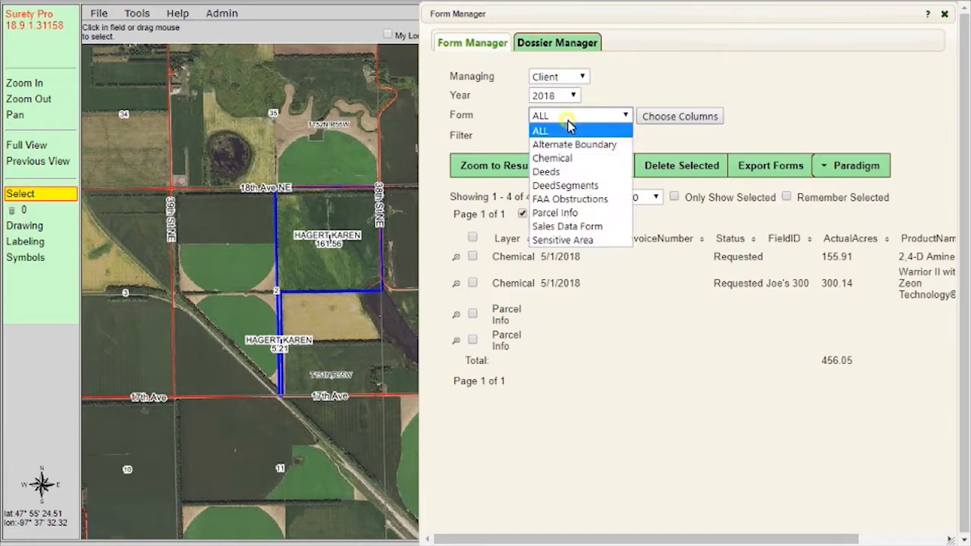
click(578, 213)
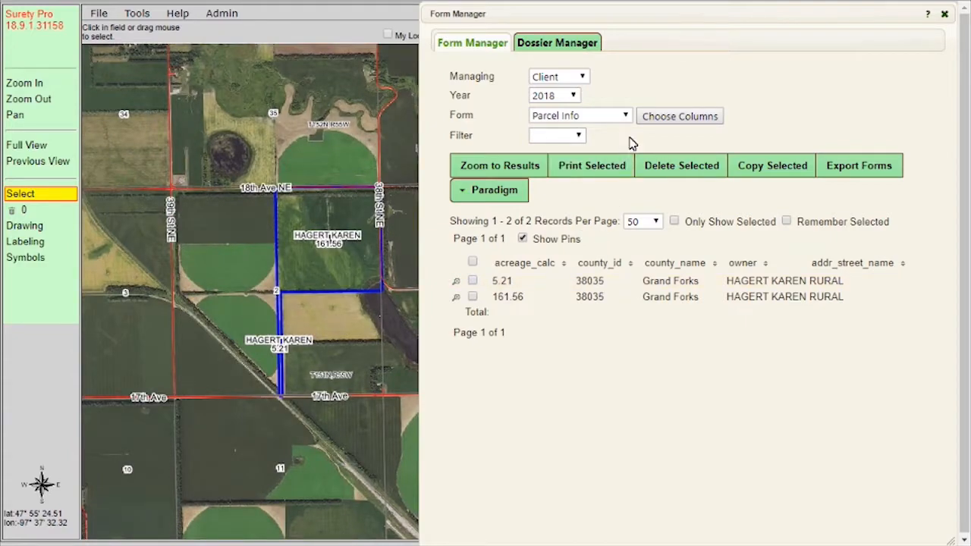
Step: Review the columns available for the Parcel Info list, enable totaling for acreage_calc, and save the column selection
click(687, 123)
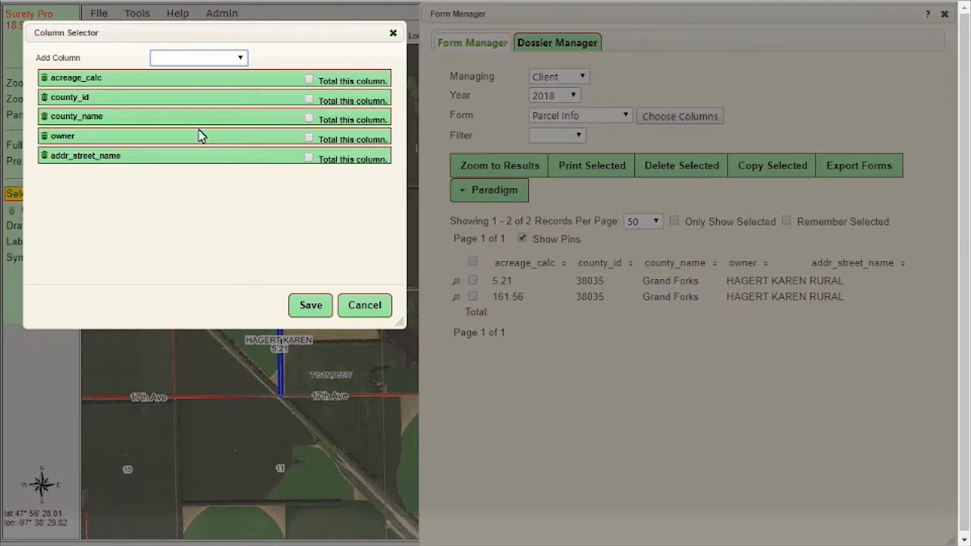
click(195, 64)
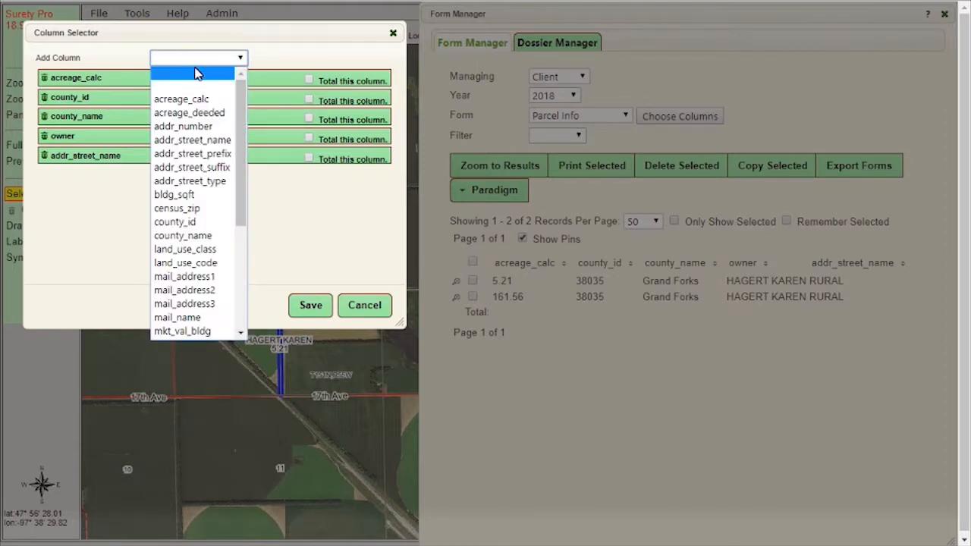
scroll(197, 188, down, 3)
scroll(197, 188, down, 3)
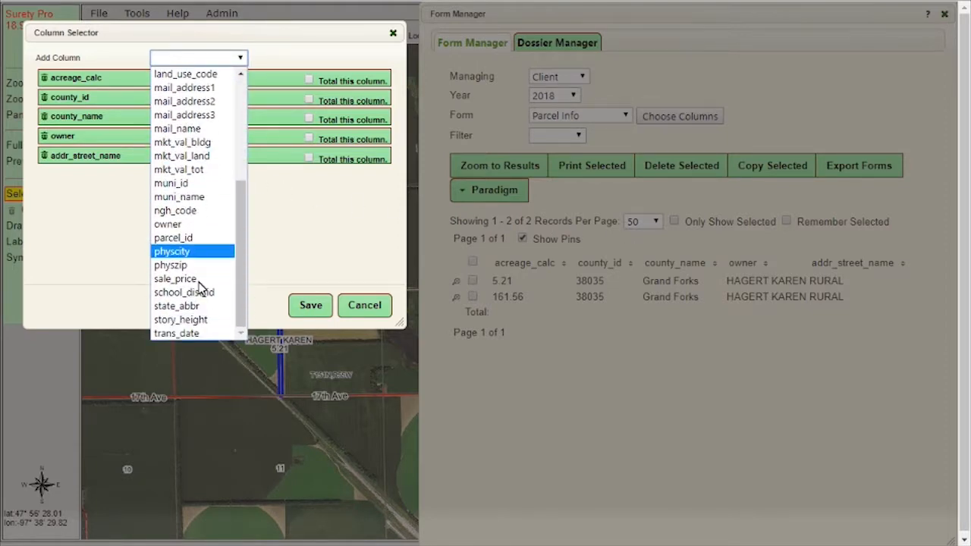
click(271, 279)
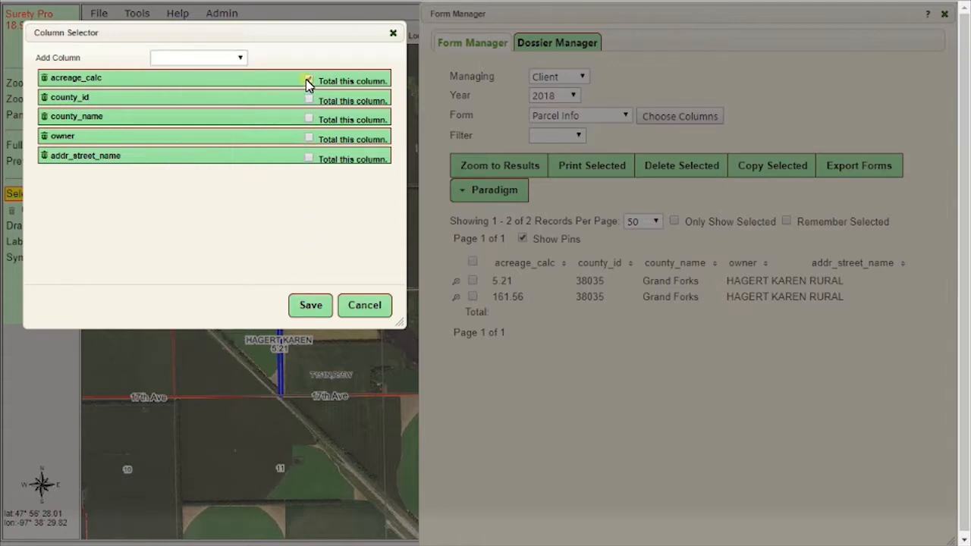
click(317, 309)
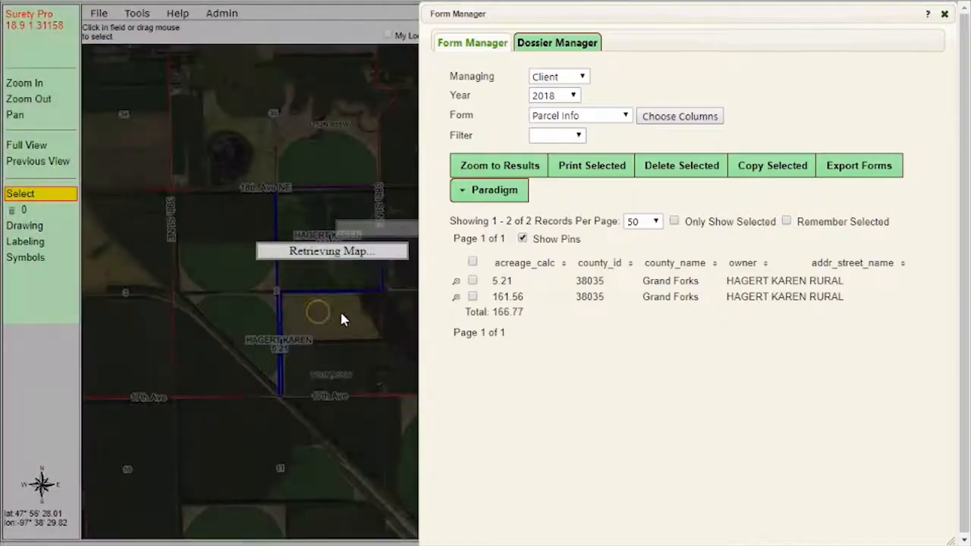
Step: View the full Parcel Info record of the 5.21-acre parcel, then close the record and the Form Manager
click(623, 288)
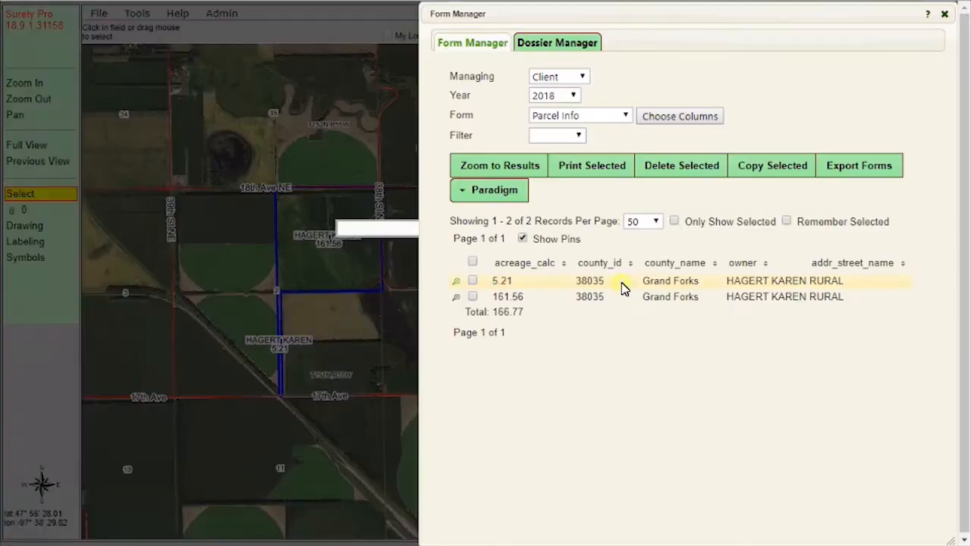
scroll(311, 216, down, 2)
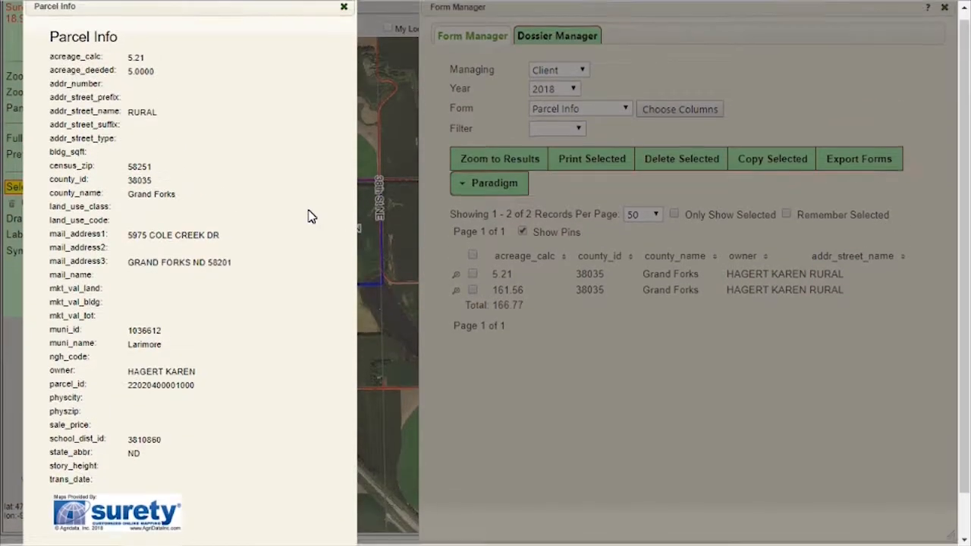
click(313, 524)
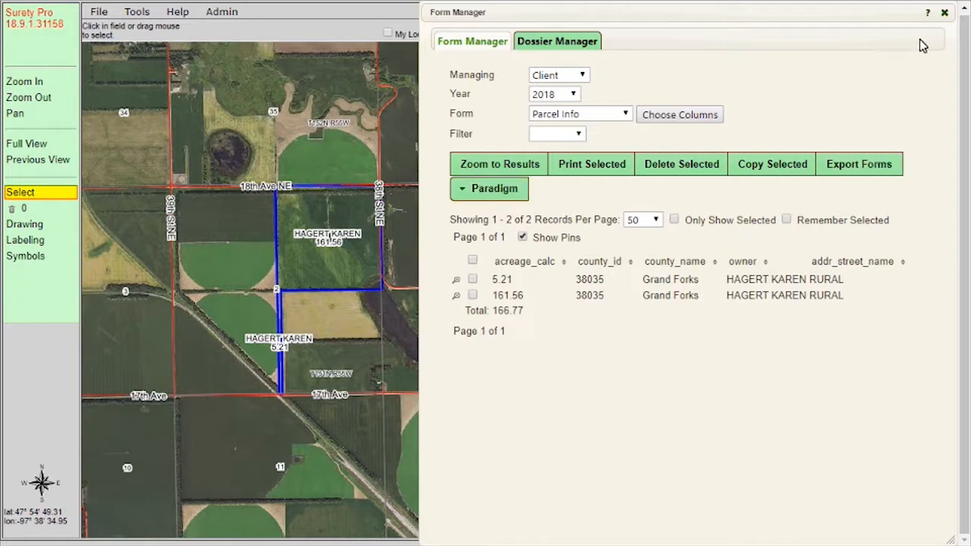
click(944, 12)
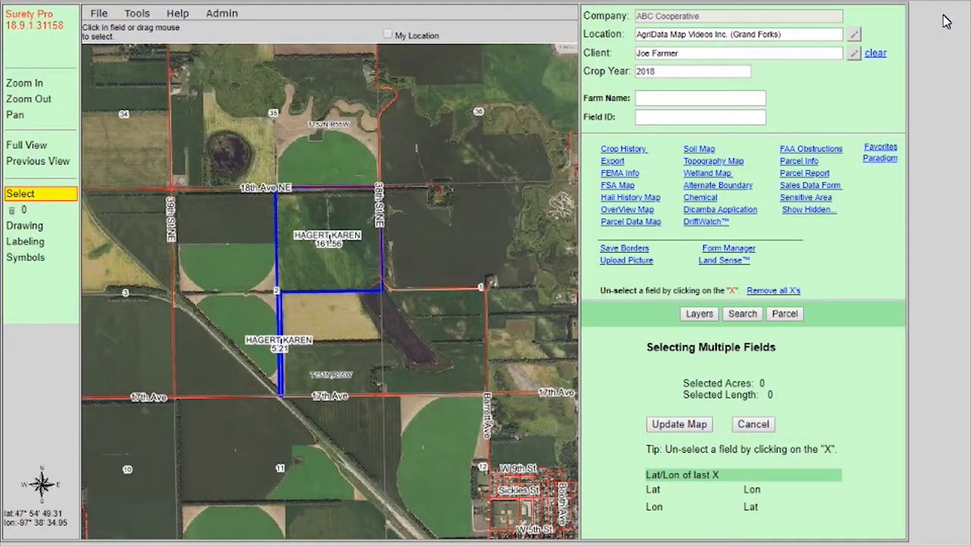